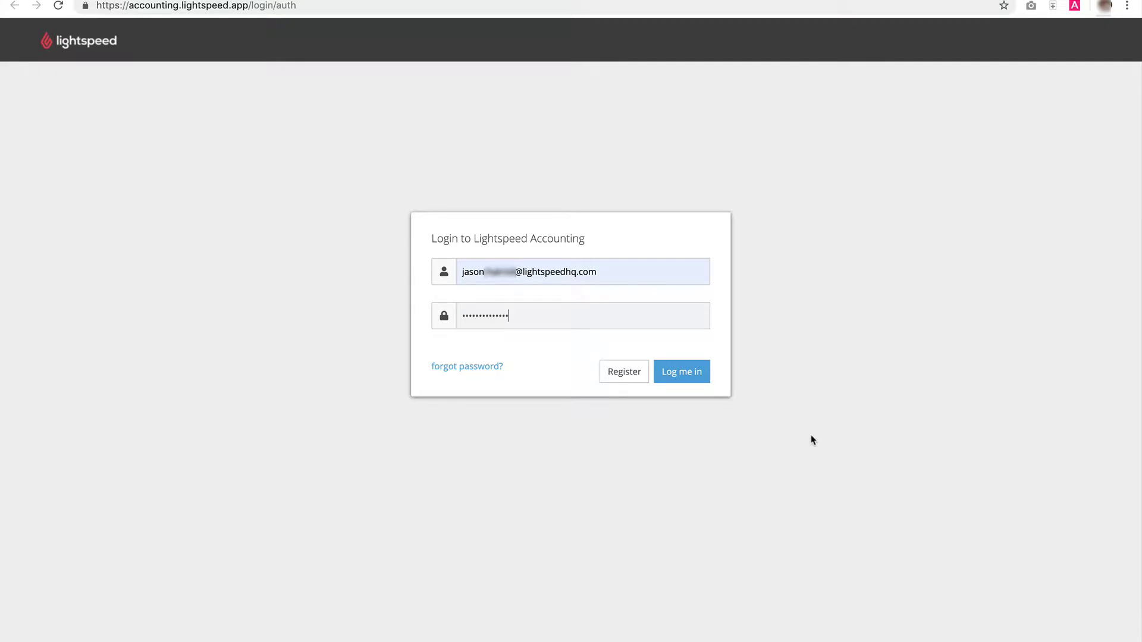
Step: Log in to Lightspeed Accounting to reach the point-of-sale selection page
click(693, 379)
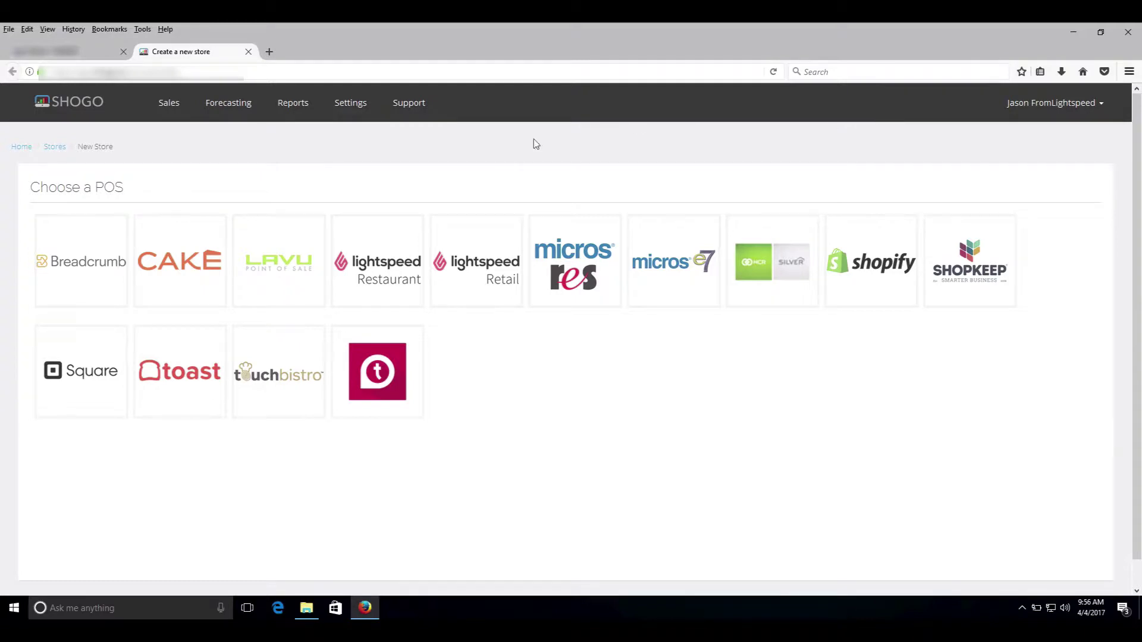
Step: Choose Lightspeed Retail as the store's POS and sign in to that account
click(478, 235)
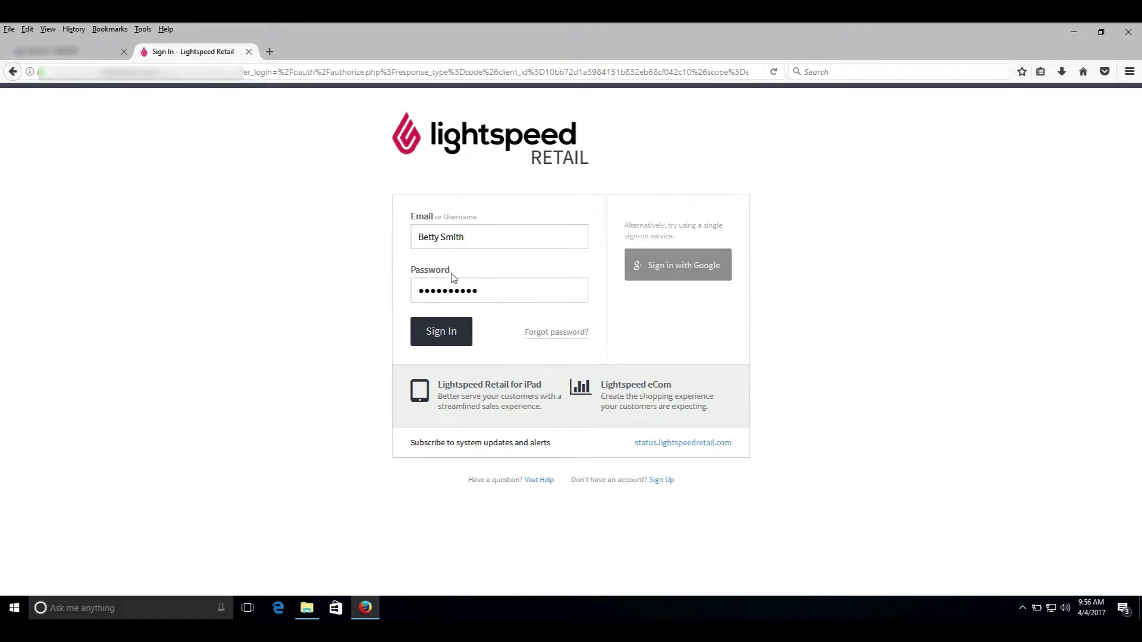
click(440, 341)
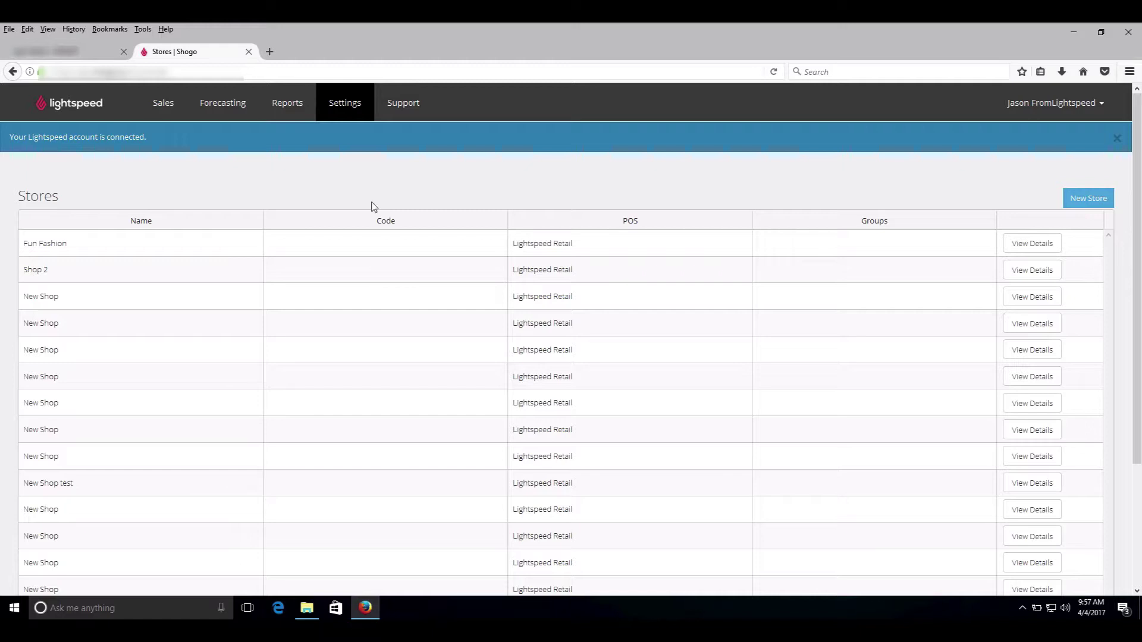
Step: Go to Settings > Companies and start adding a new company
click(351, 104)
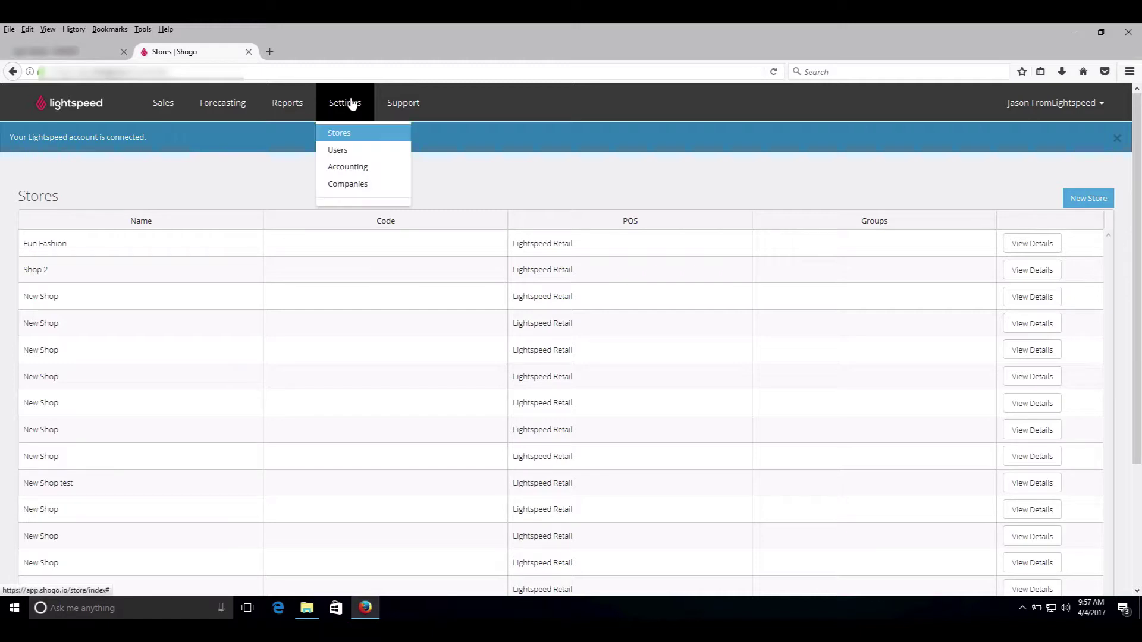
click(354, 187)
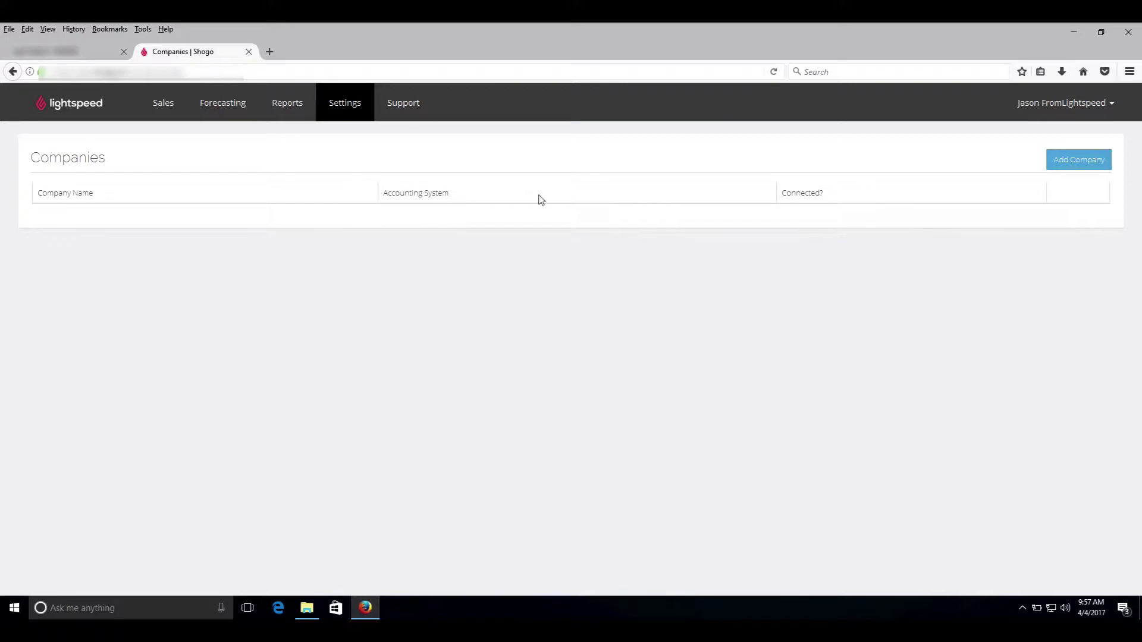
click(1080, 170)
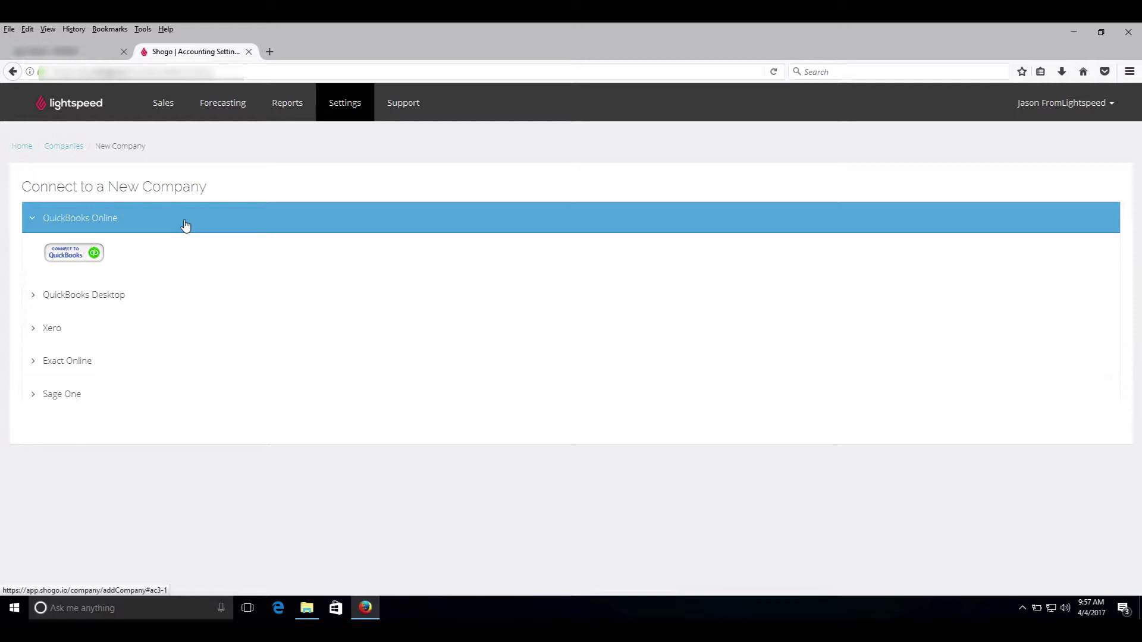
Step: Create the QuickBooks Desktop company 'Fun Fashion' and open the downloaded QBWebConnector zip
click(117, 304)
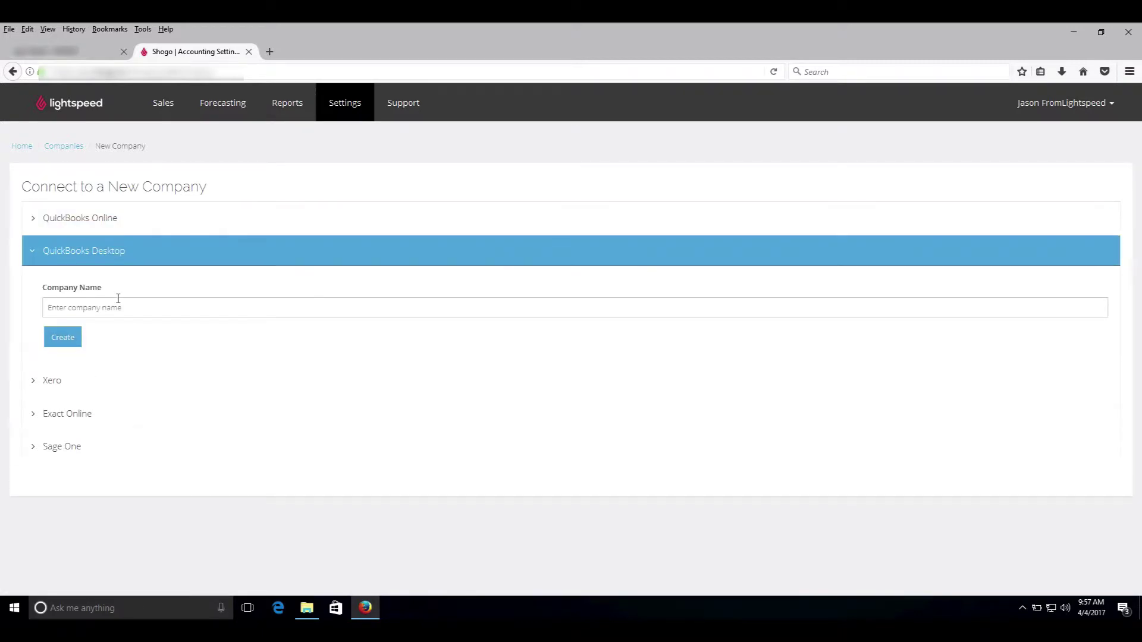
click(138, 310)
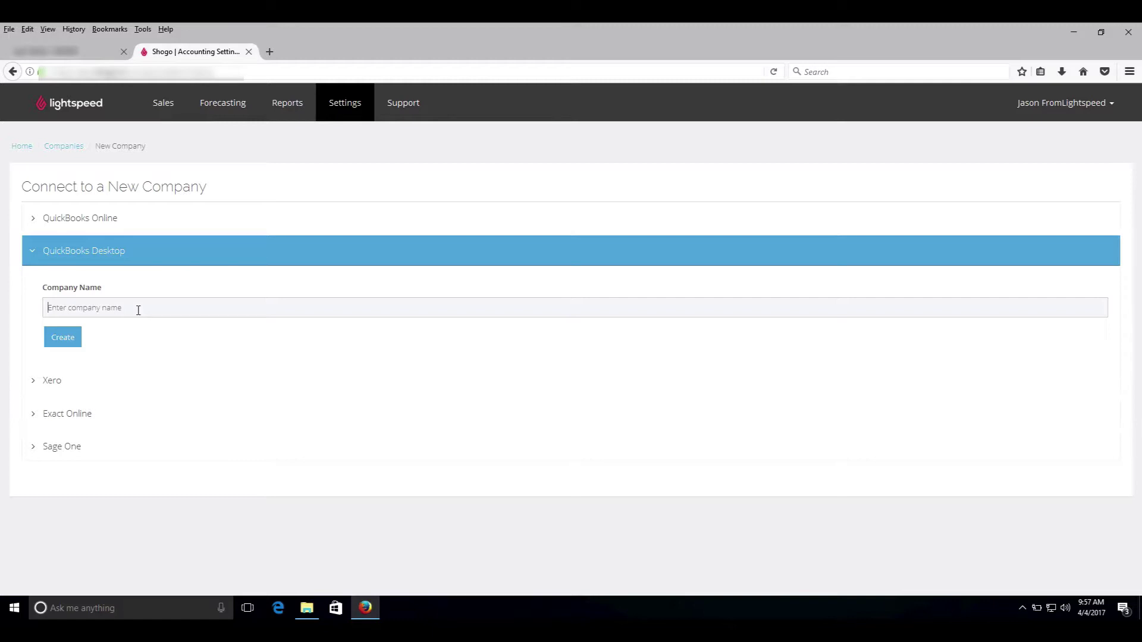
text(Fun)
text( Fashion)
click(73, 339)
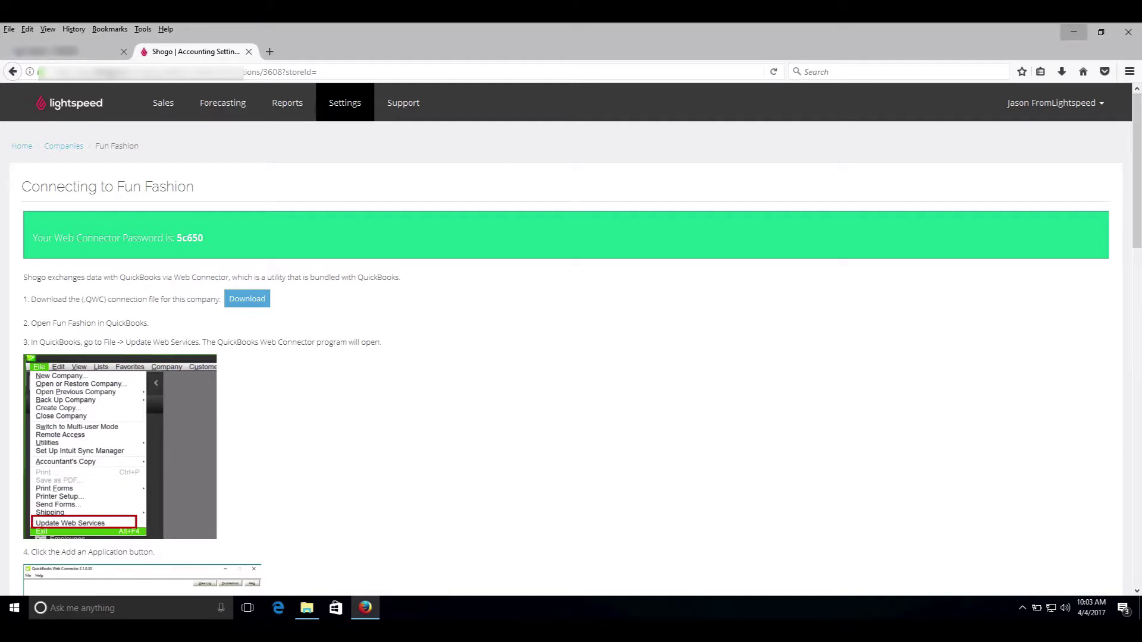
click(1062, 71)
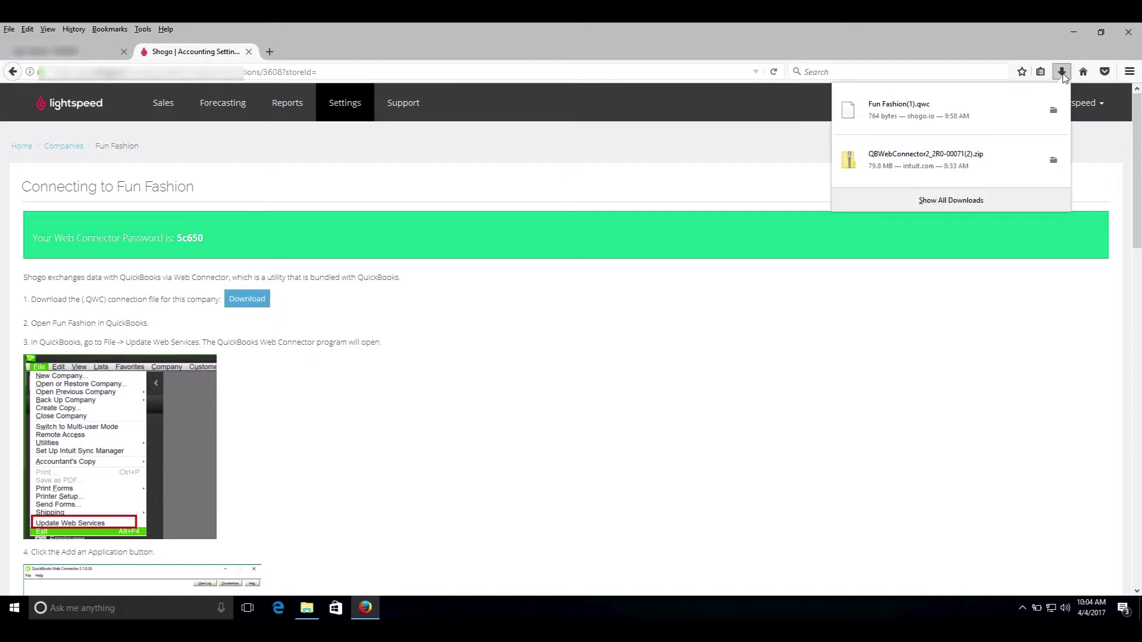
click(990, 167)
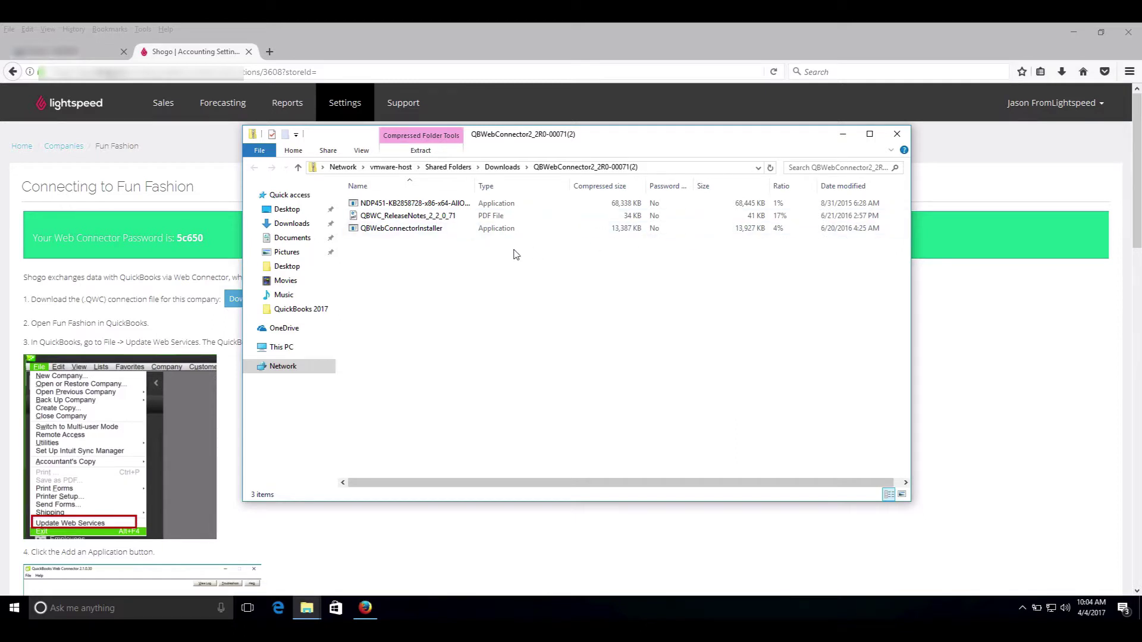
Step: Extract all files from the QBWebConnector zip archive
click(408, 232)
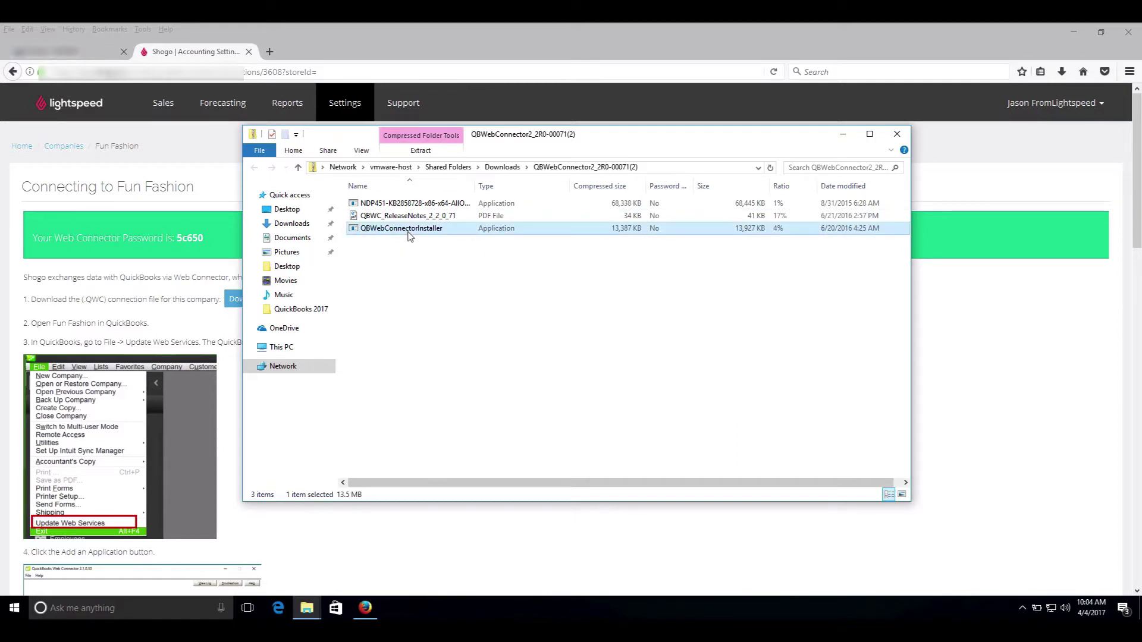
double_click(451, 234)
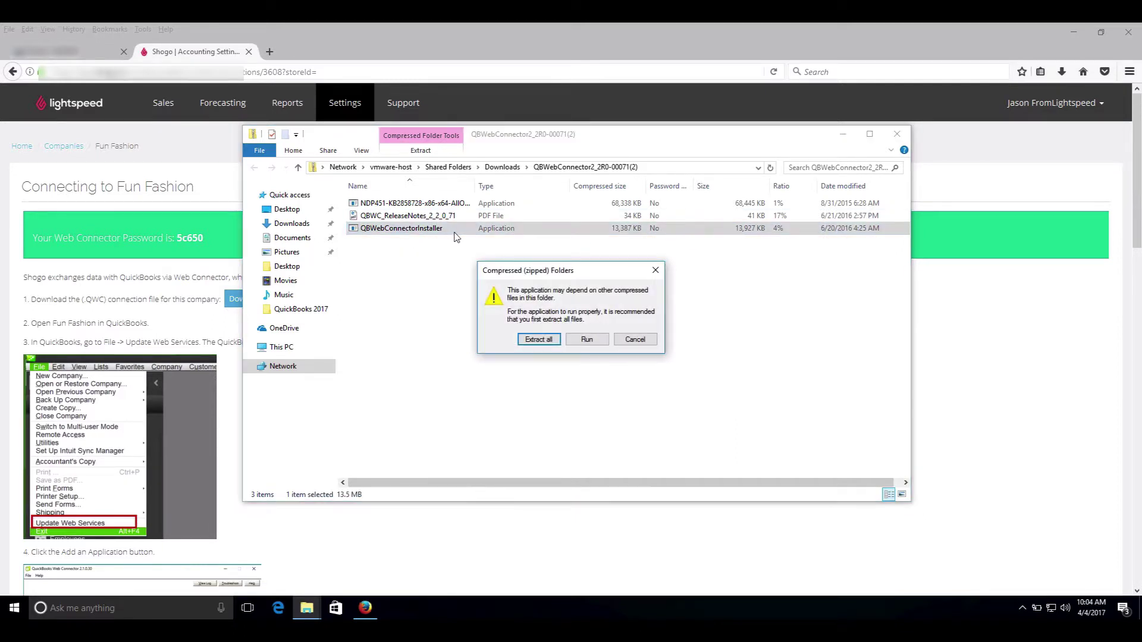
click(549, 341)
click(675, 431)
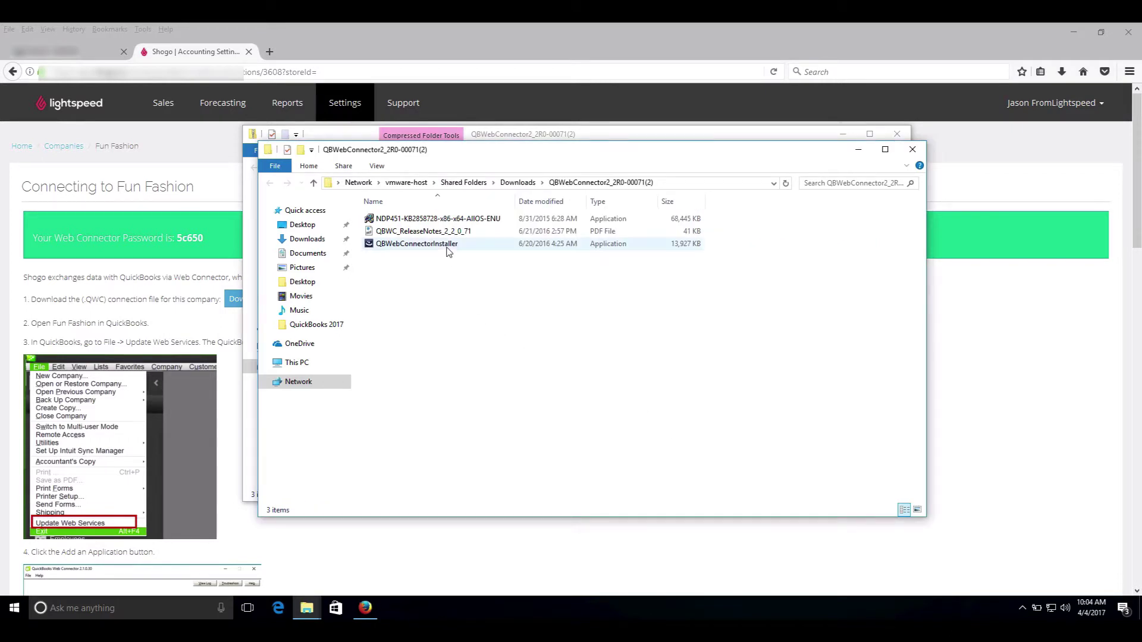
Step: Run the extracted installer, accept the license, install and finish the wizard
double_click(446, 250)
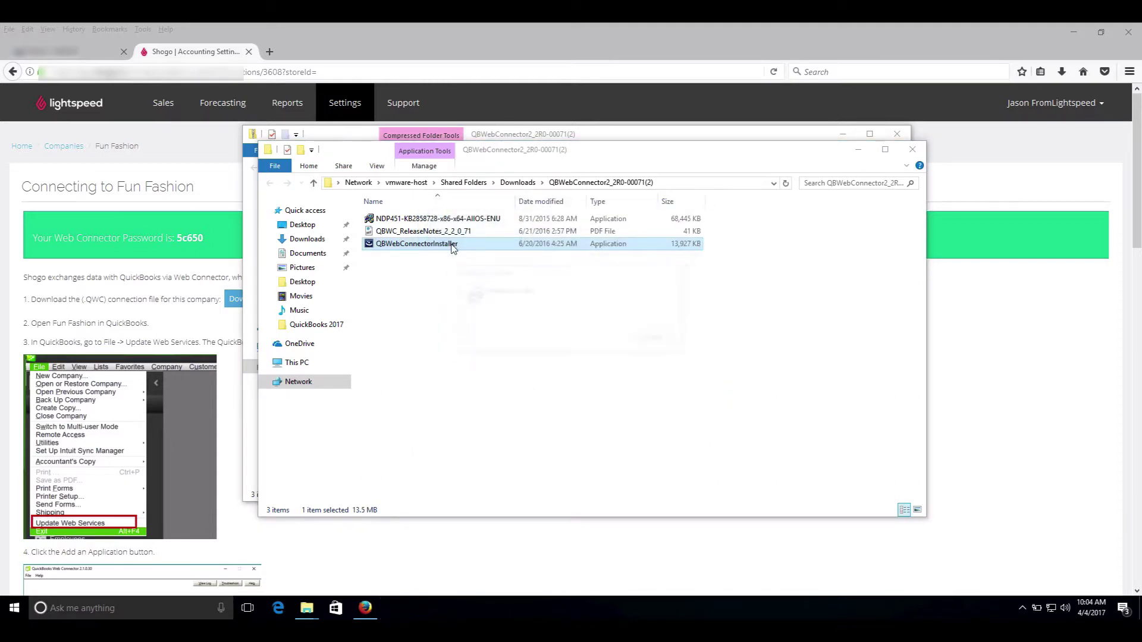
click(629, 410)
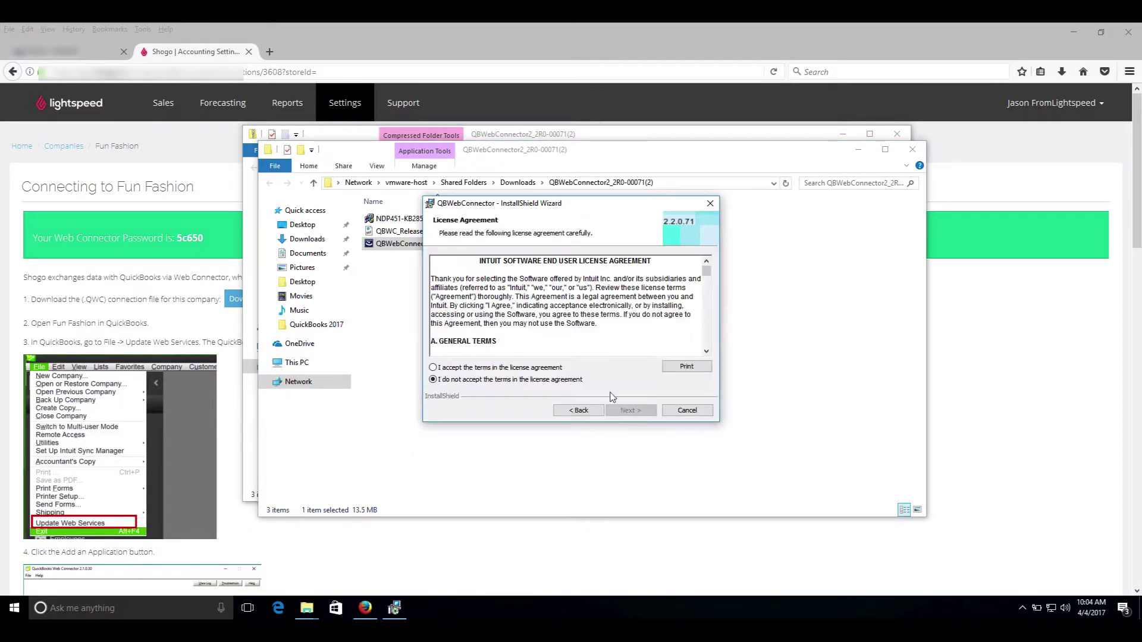
click(553, 368)
click(630, 412)
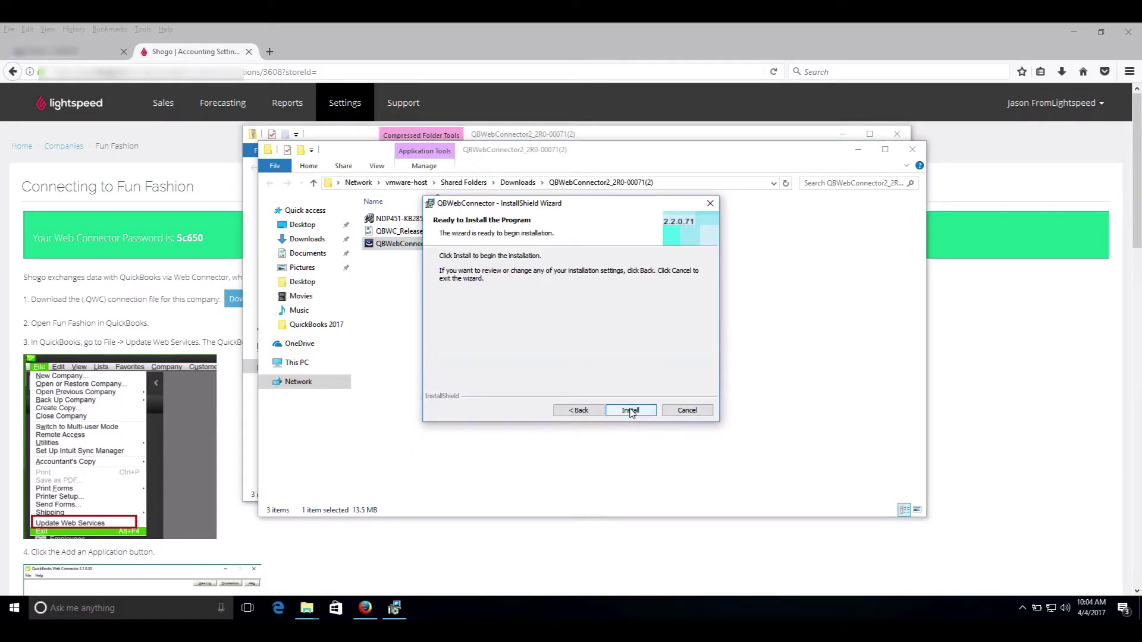
click(630, 410)
click(630, 412)
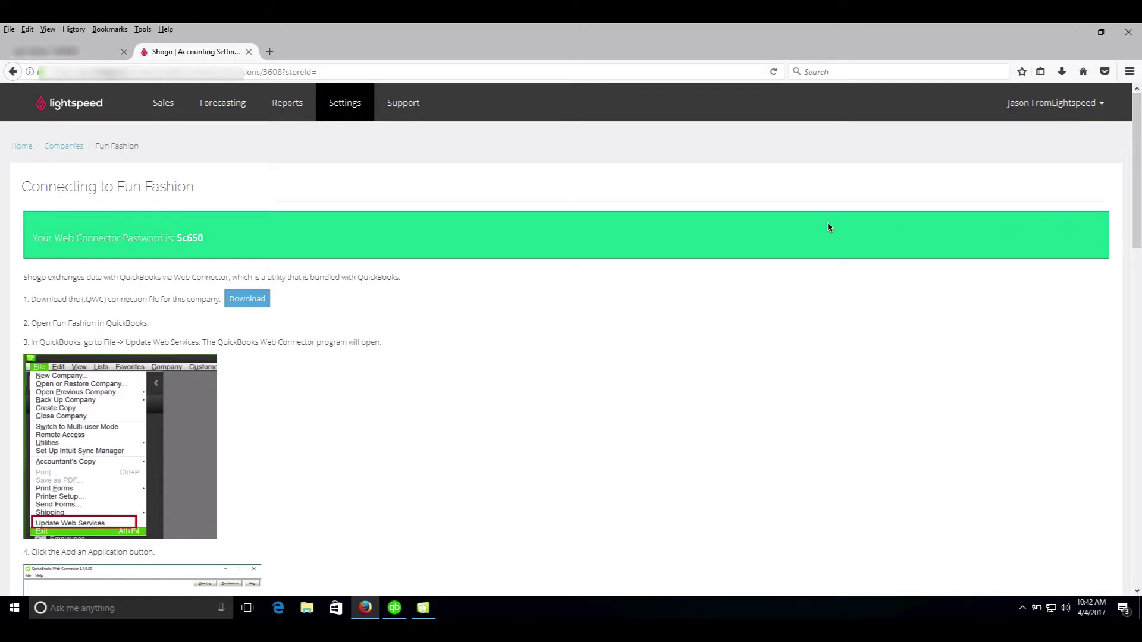
Step: Add 'Fun Fashion.qwc' from Downloads as a new Web Connector application
click(396, 609)
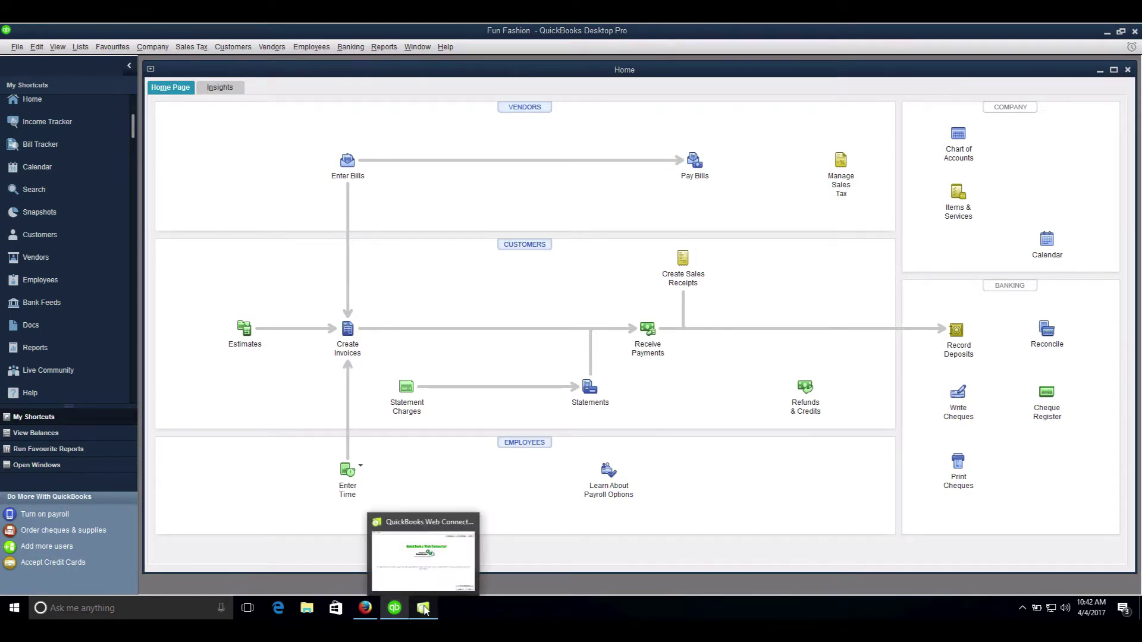
click(423, 609)
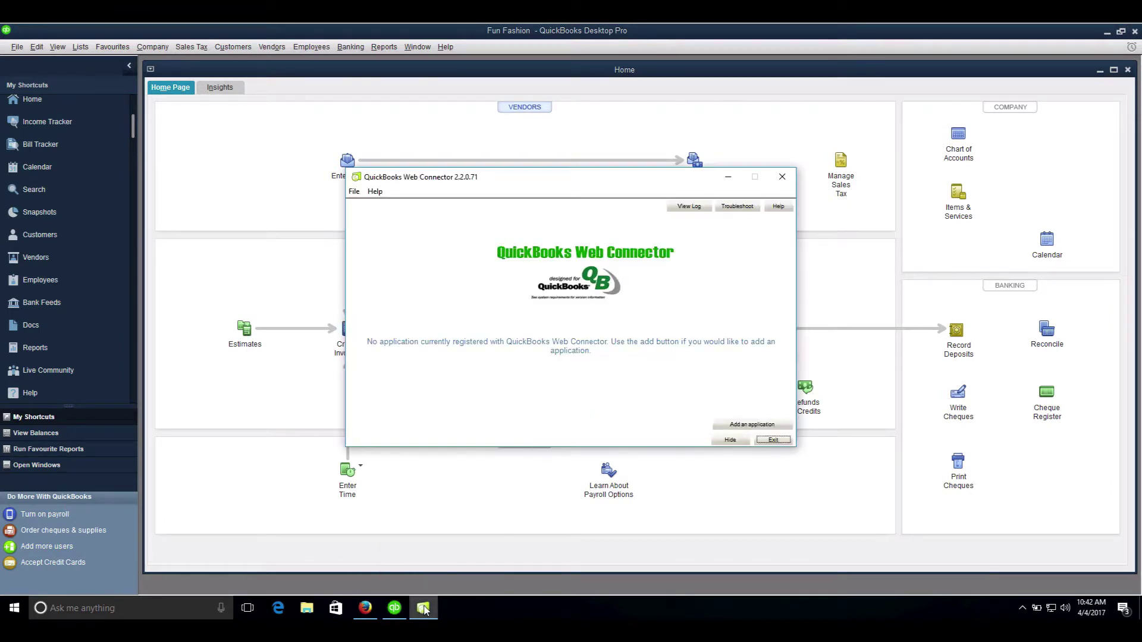
click(779, 428)
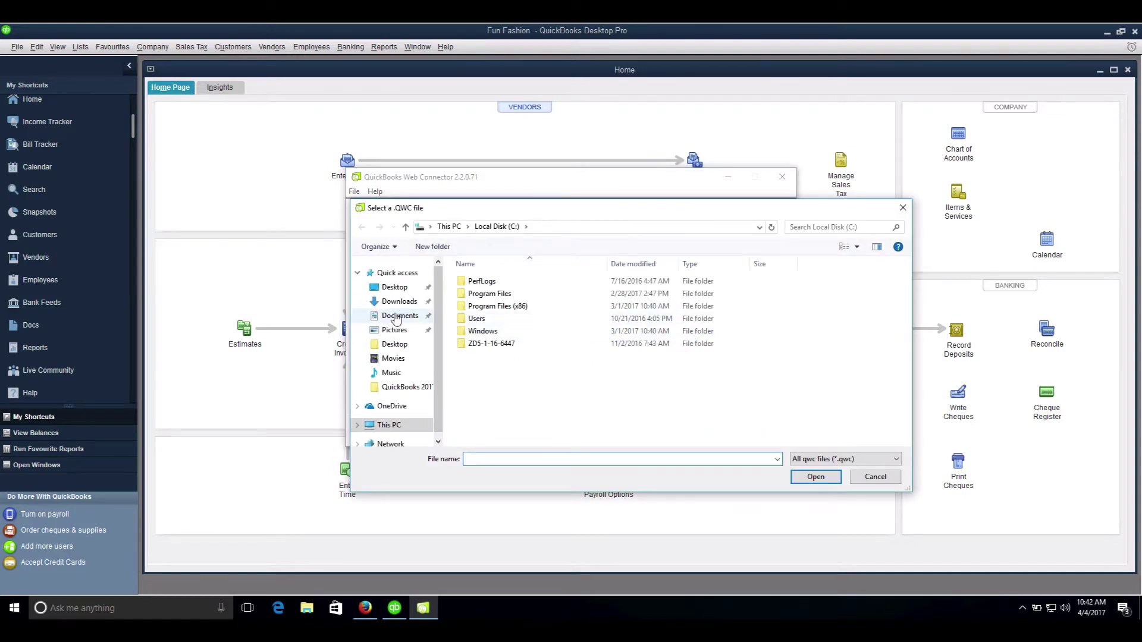
click(399, 302)
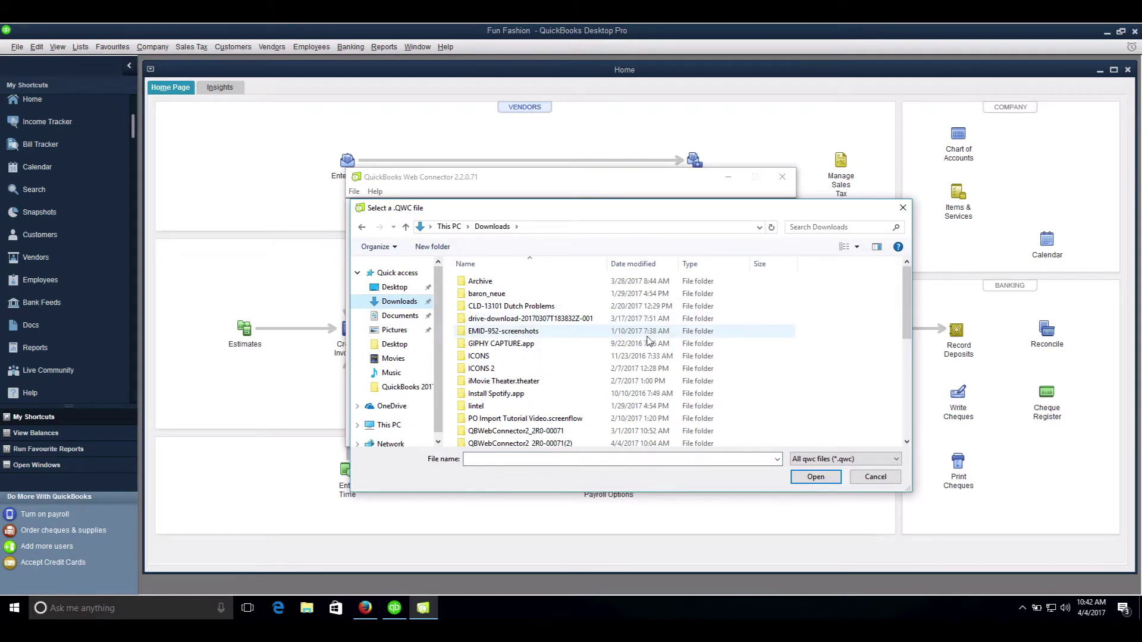
scroll(647, 341, down, 10)
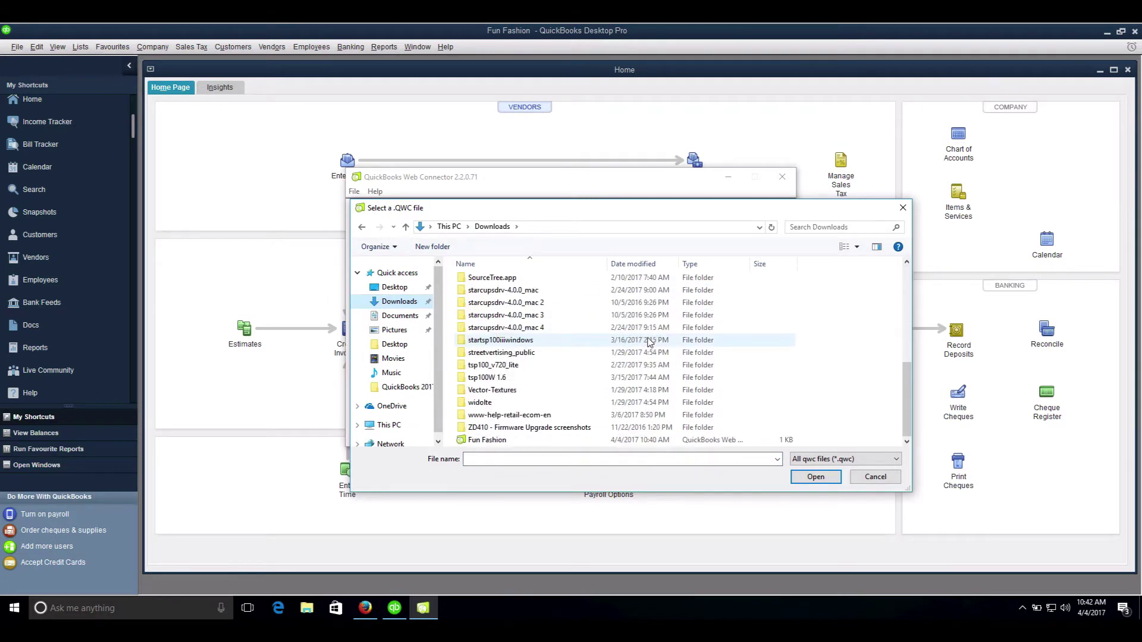
click(513, 441)
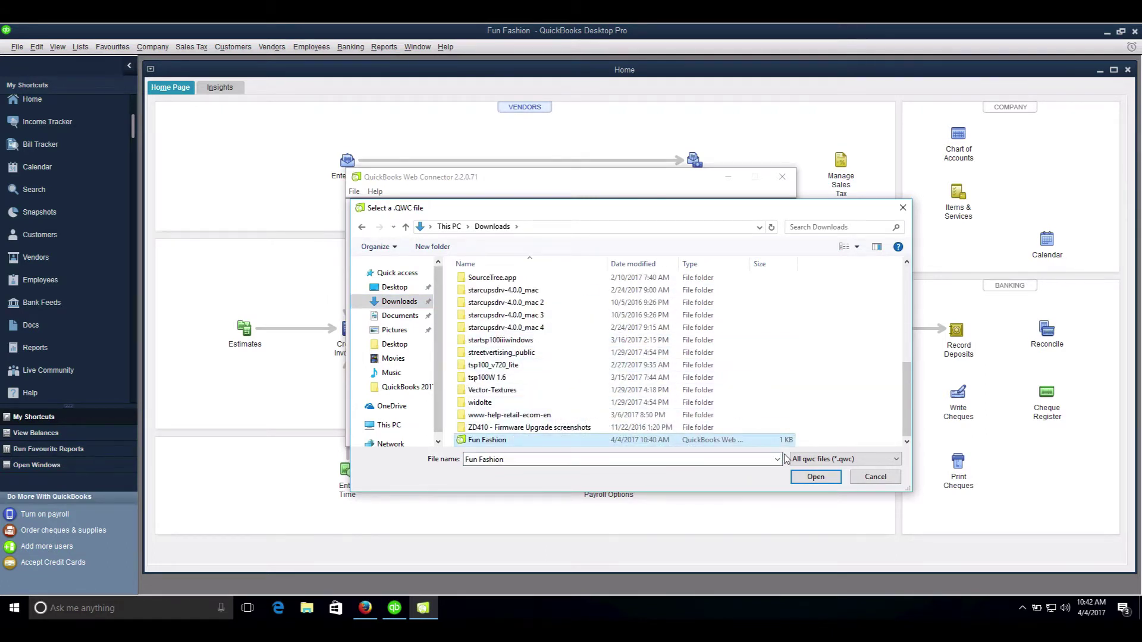
click(815, 477)
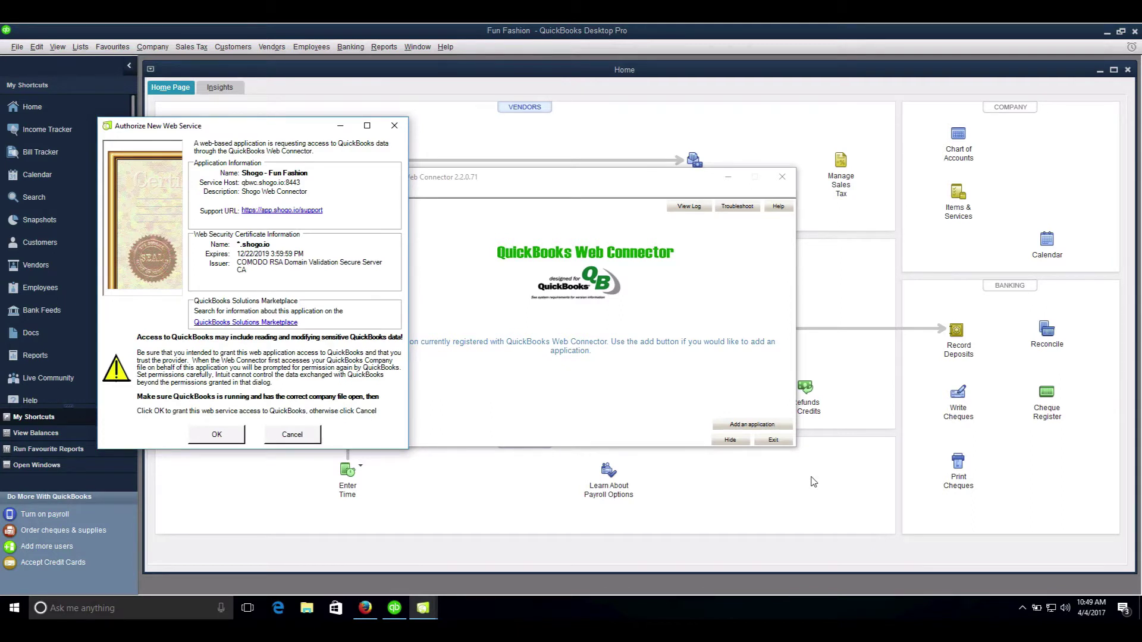
Step: Authorize the Shogo - Fun Fashion web service, then minimize Web Connector
click(223, 441)
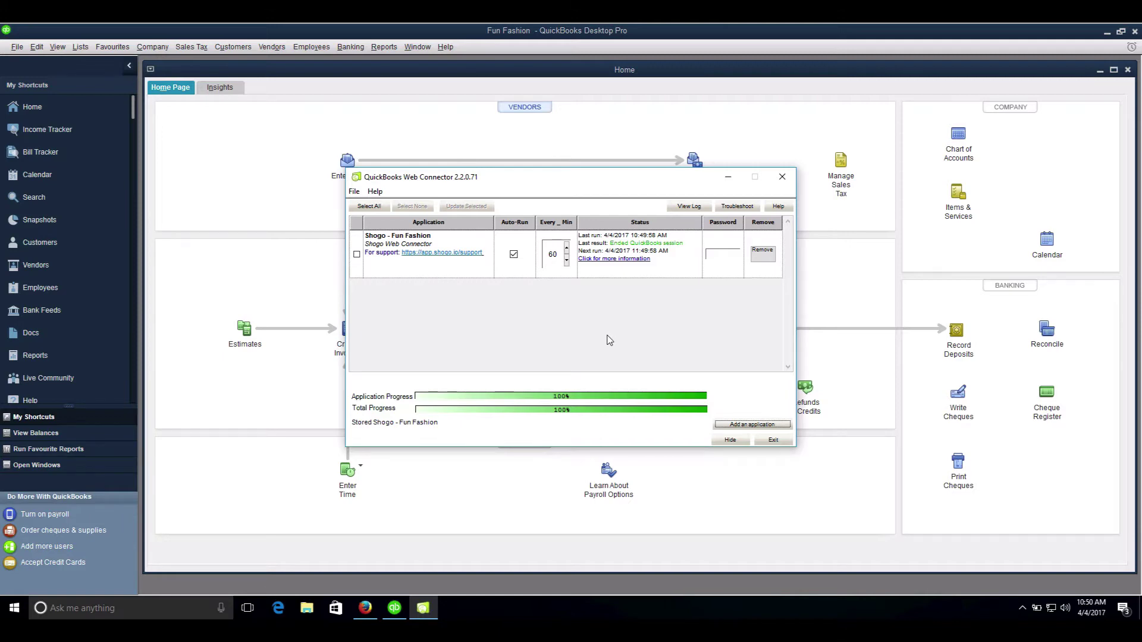
click(396, 606)
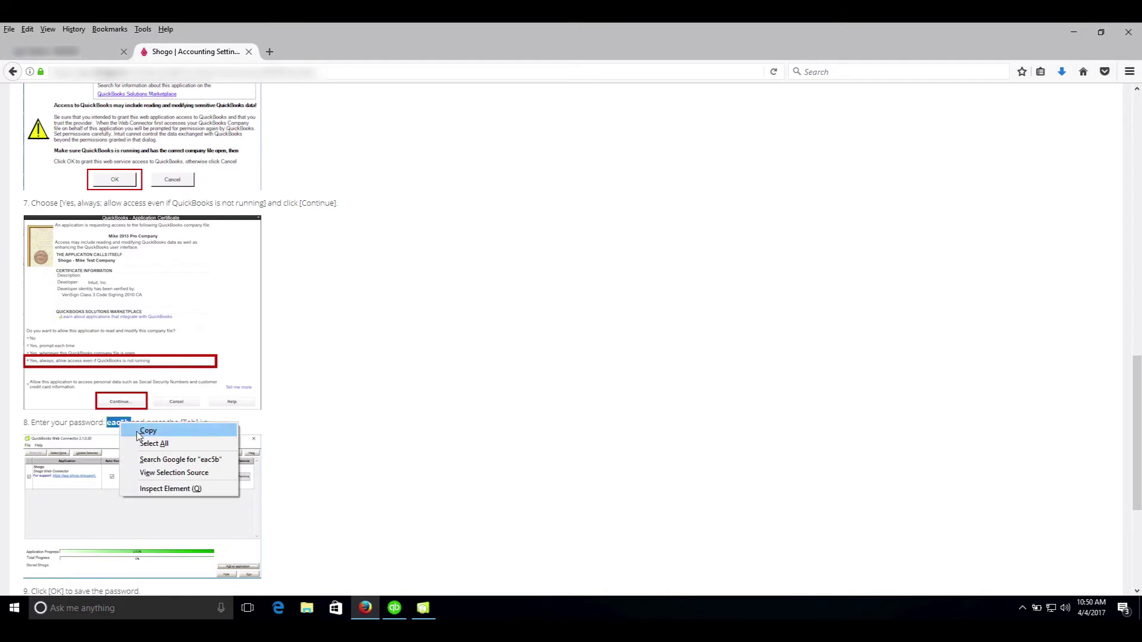
Step: Enter and save the copied Shogo - Fun Fashion password, then run Update Selected
click(147, 432)
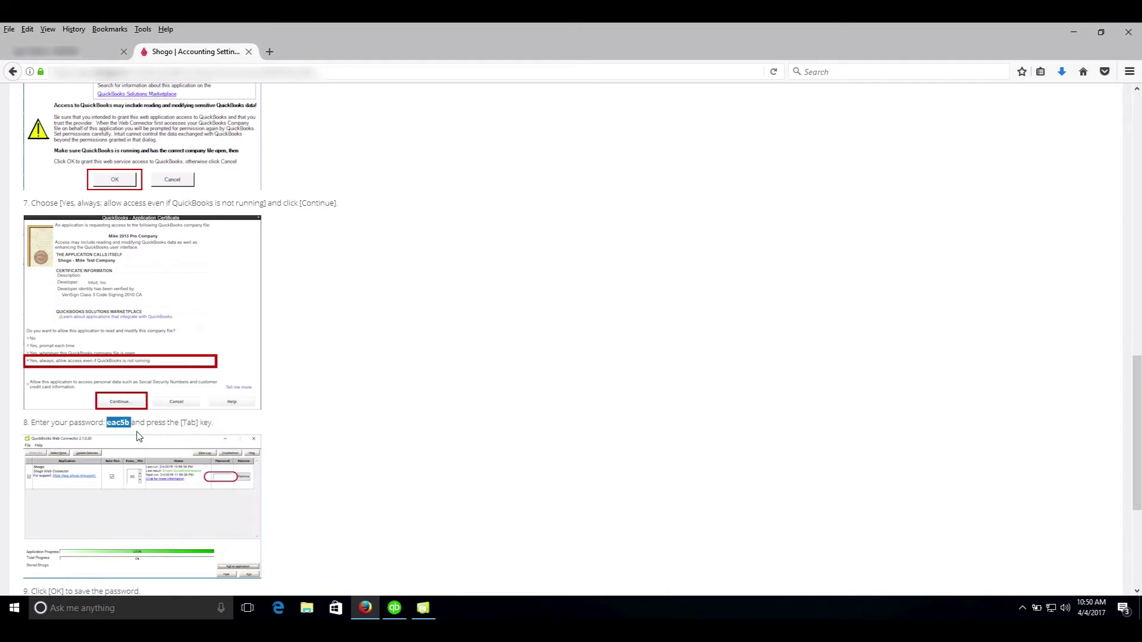
click(413, 607)
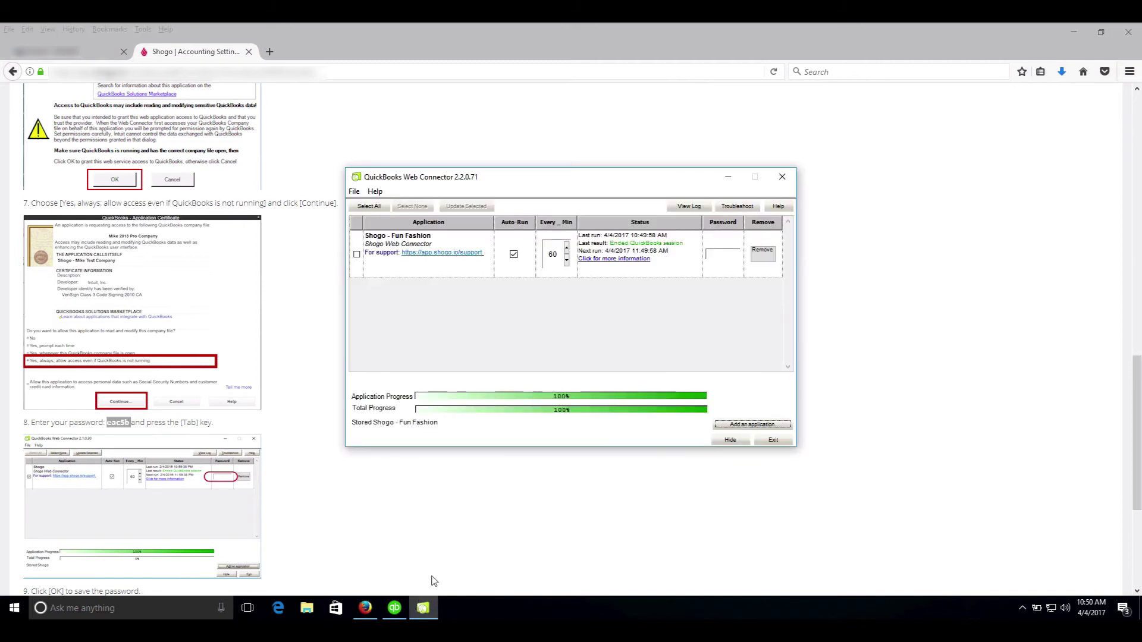
click(720, 254)
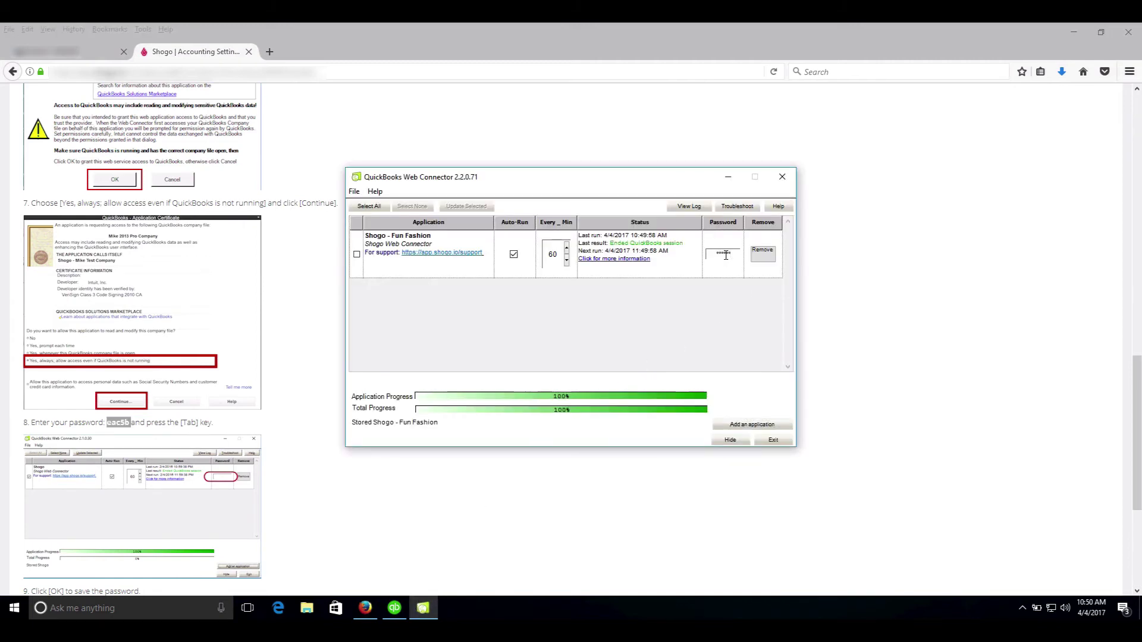
key(Tab)
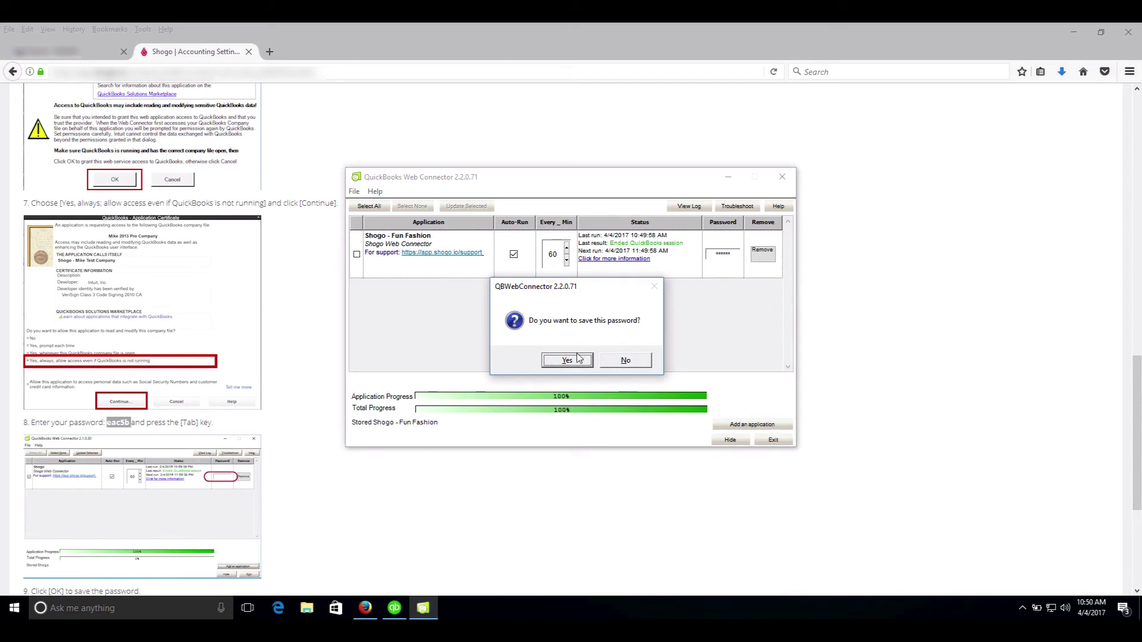
click(568, 360)
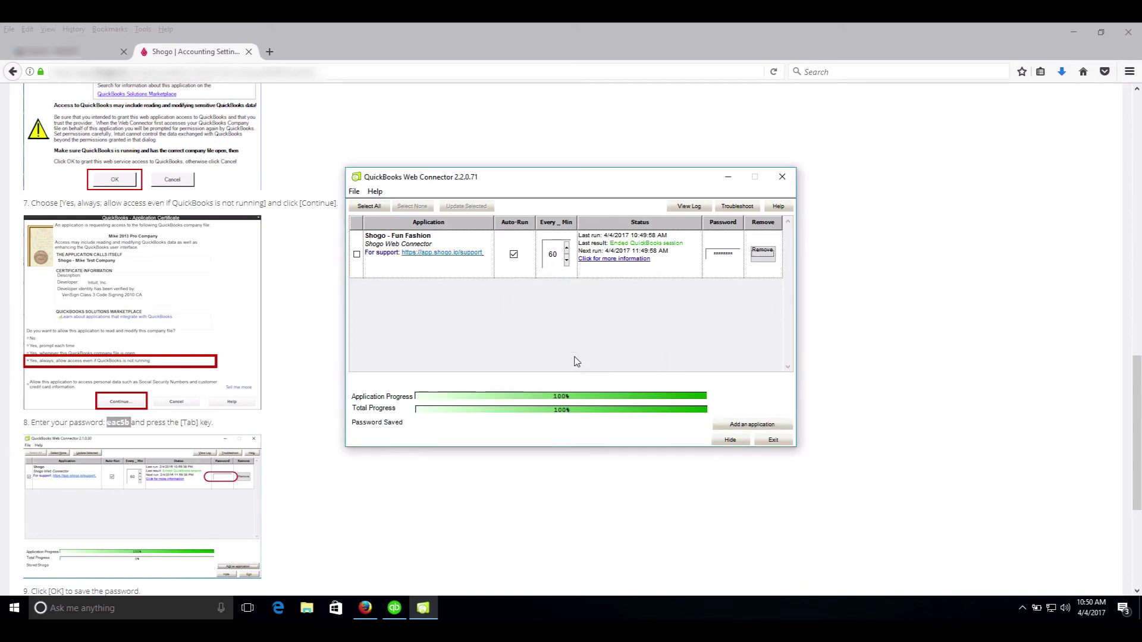
click(357, 256)
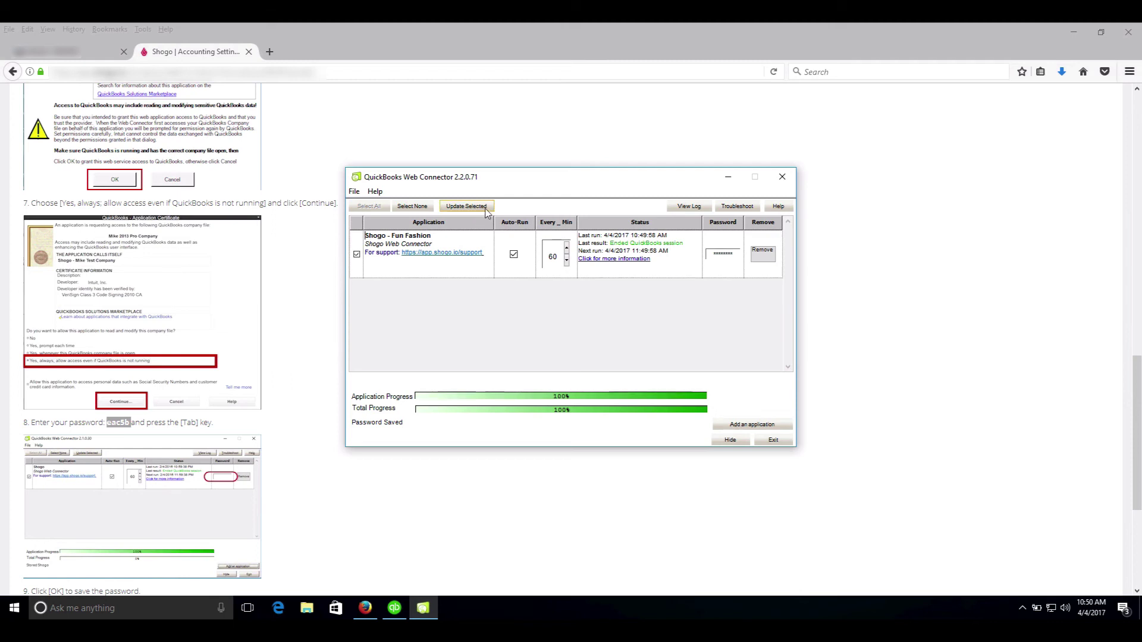
click(467, 206)
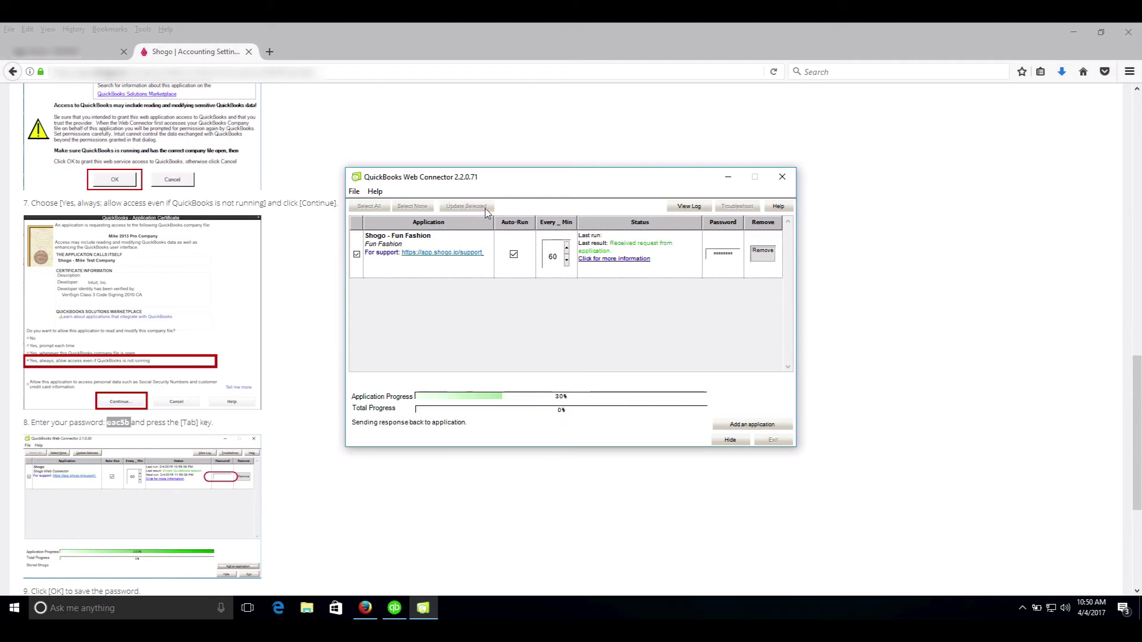